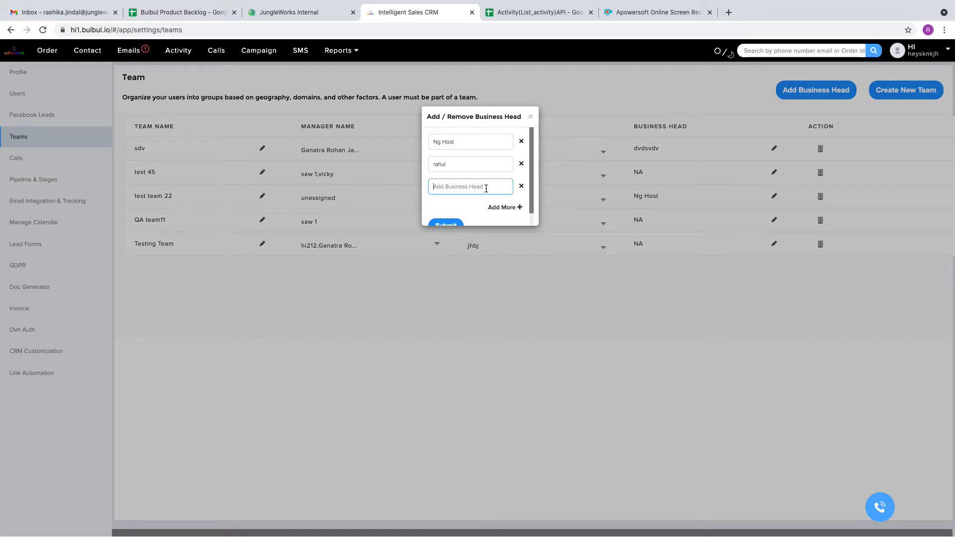
Fill the empty third business head entry with the suggested person's full name and submit the list.
text(neh)
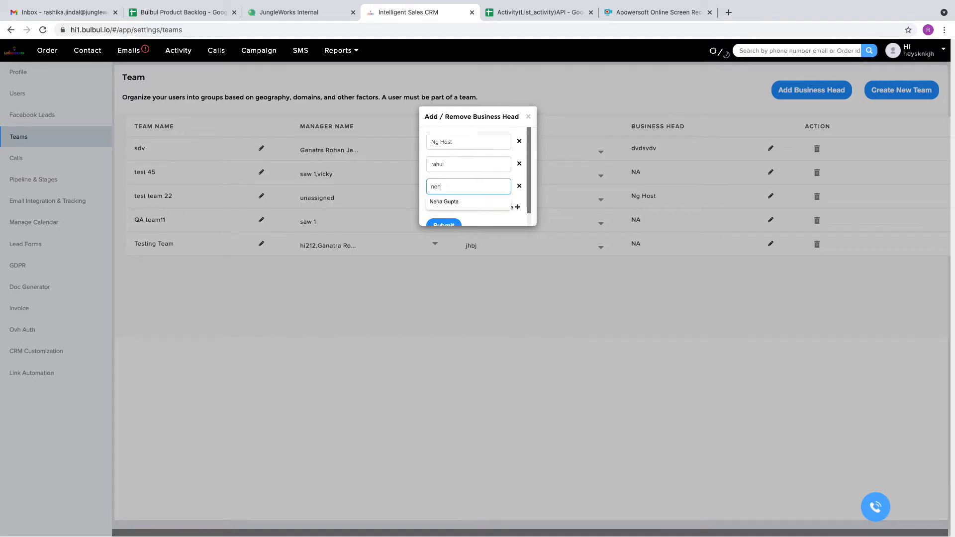
key(Down)
key(Return)
click(444, 226)
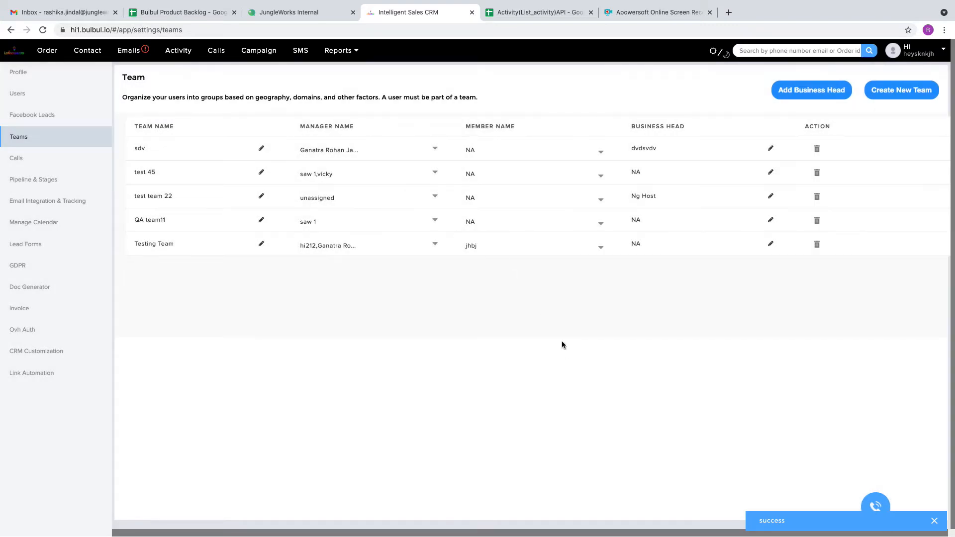
Try to remove the first entry from the business head list.
click(783, 96)
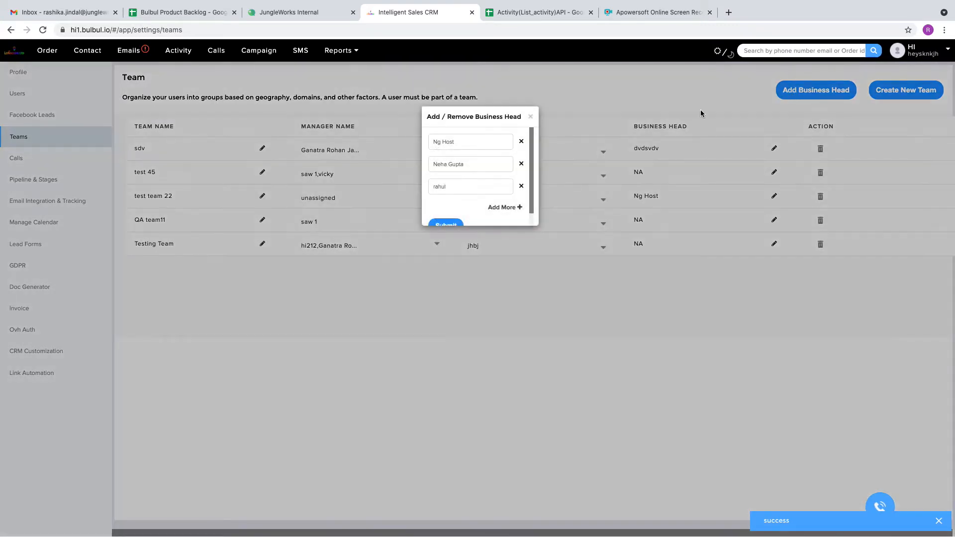
click(522, 143)
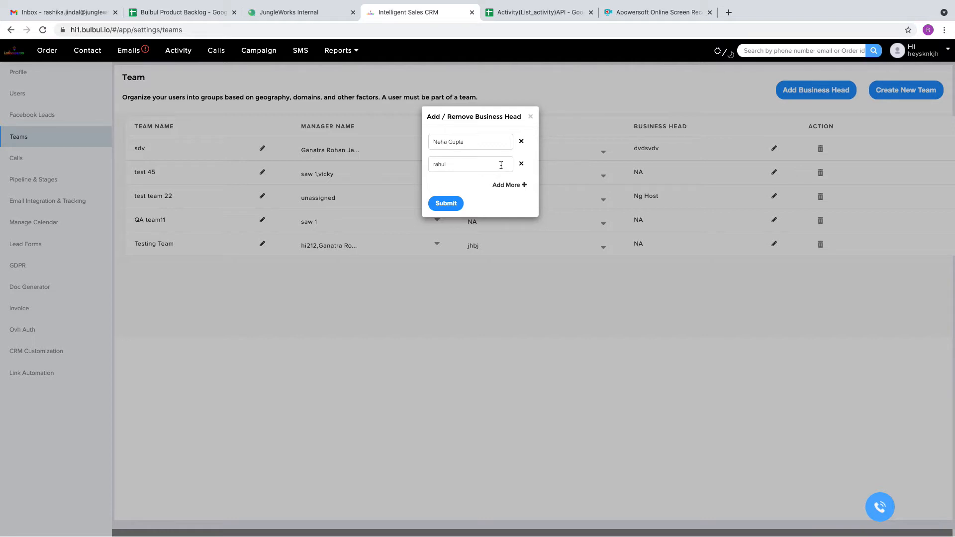
click(531, 116)
click(804, 89)
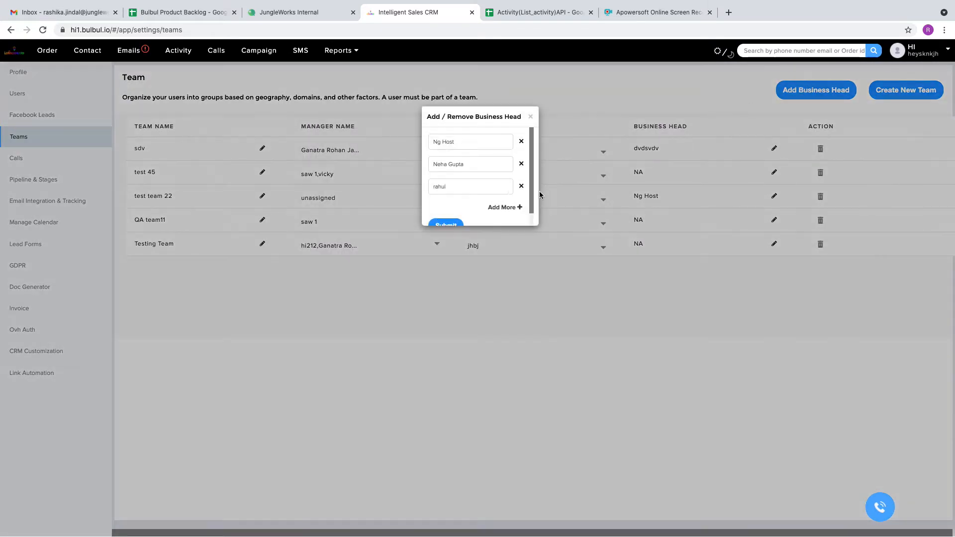
click(522, 142)
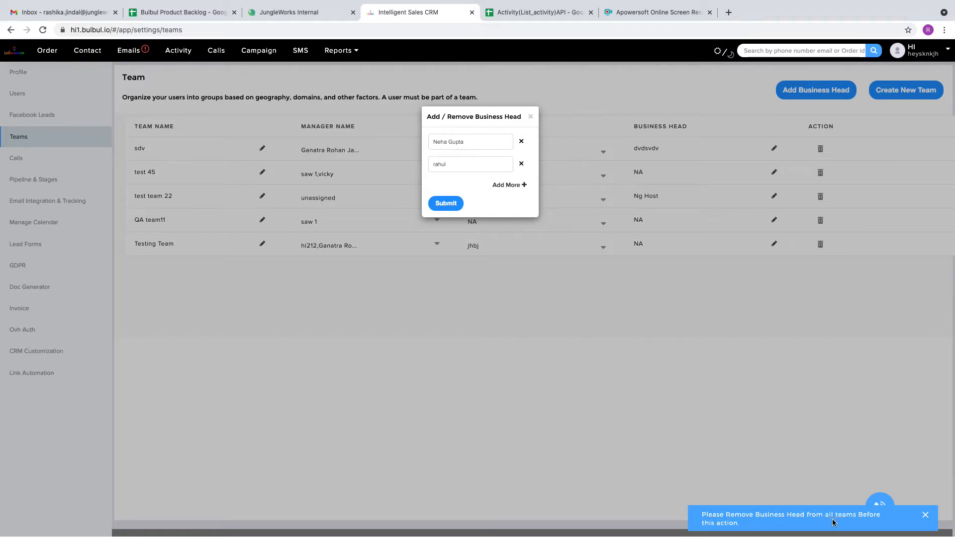
click(623, 325)
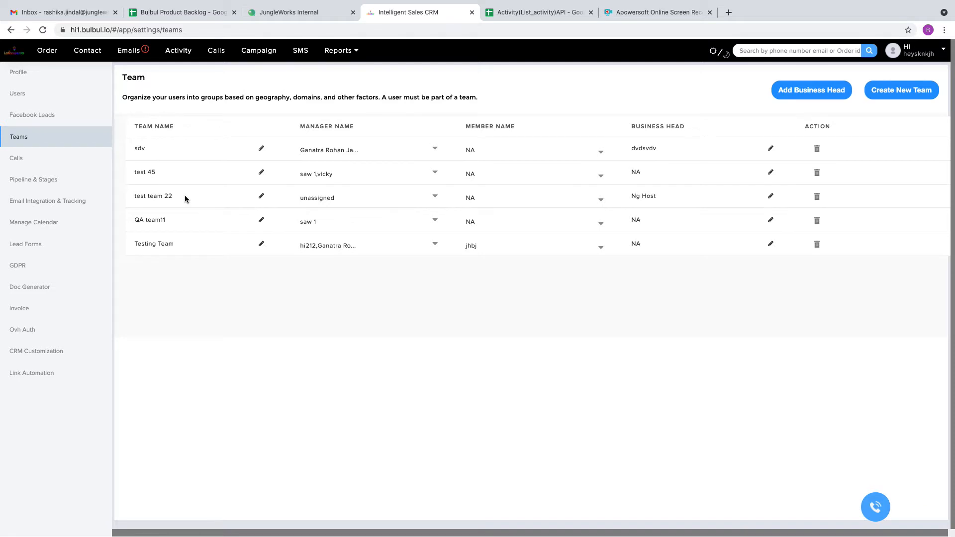
Unassign the business head from test team 22, and remove the first entry from the business head list.
click(770, 196)
click(742, 197)
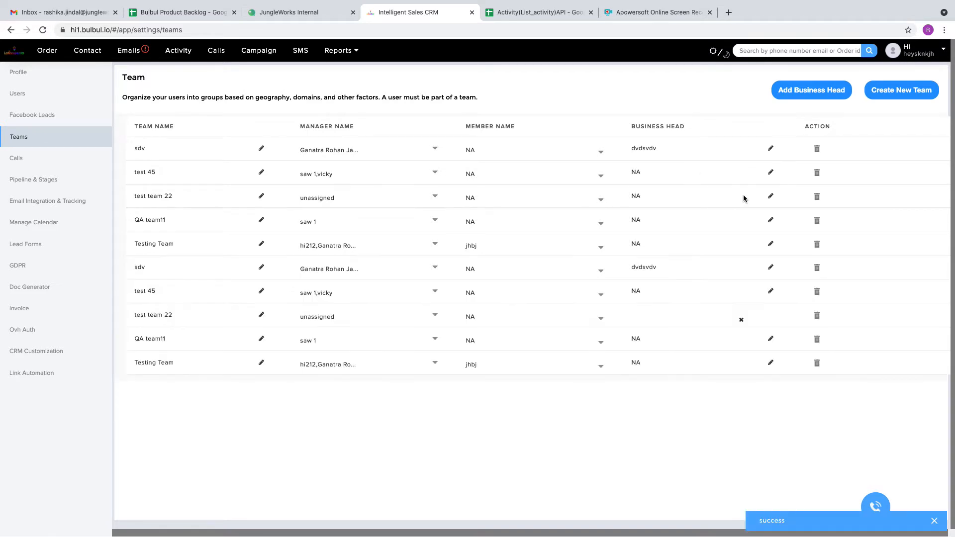
click(806, 92)
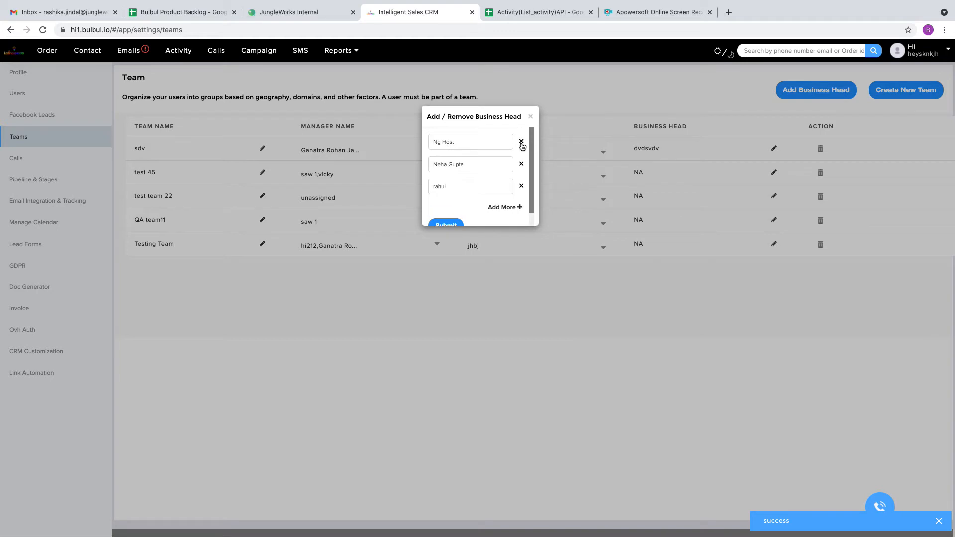
click(521, 143)
click(447, 204)
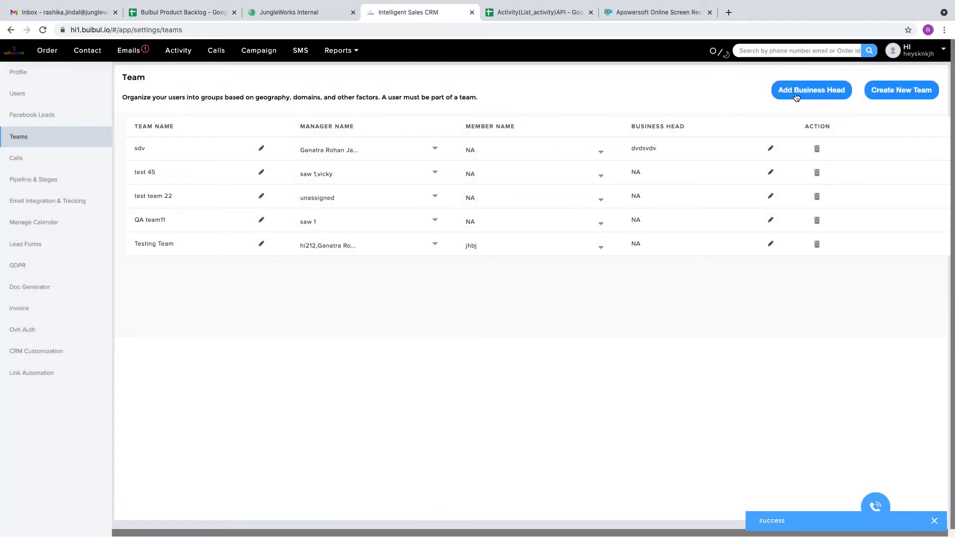
Remove the second entry from the business head list and submit the change.
click(796, 96)
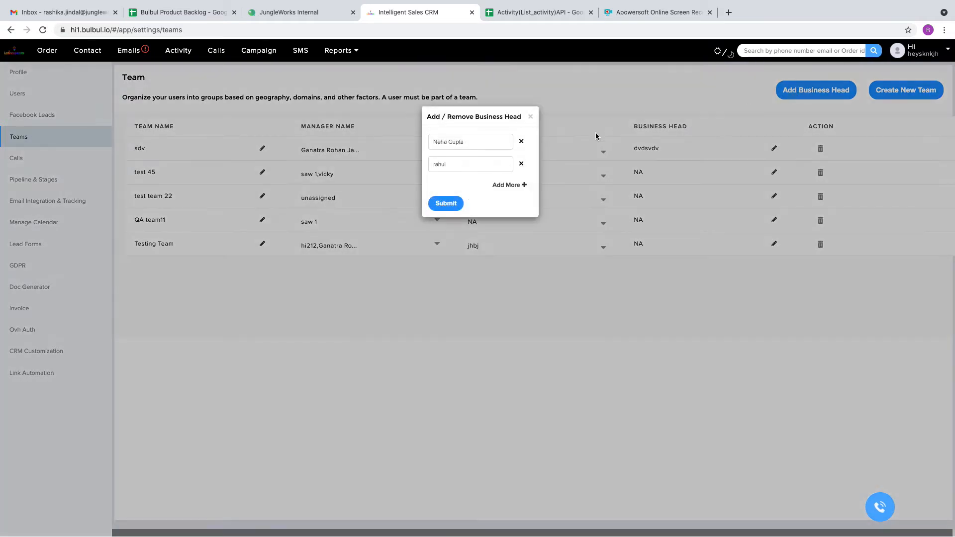
click(523, 165)
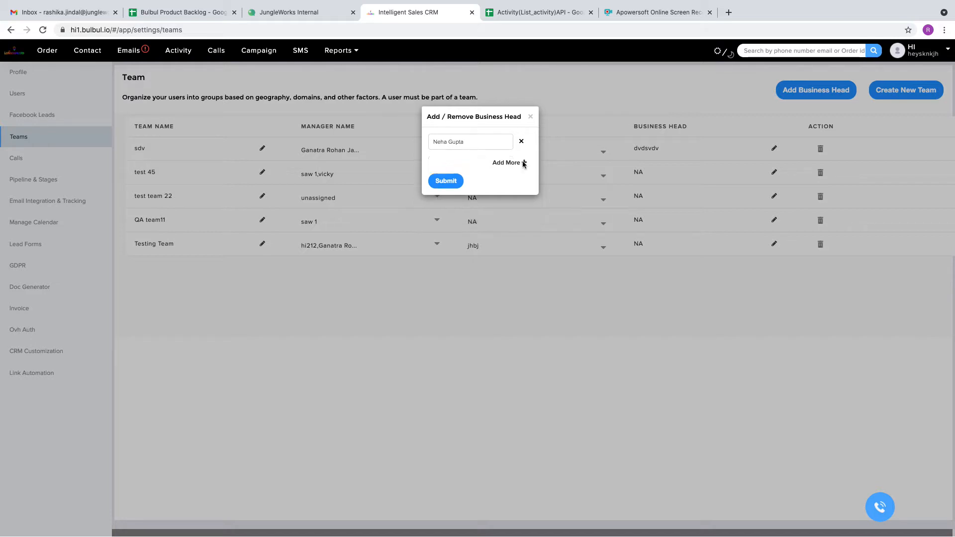
click(446, 181)
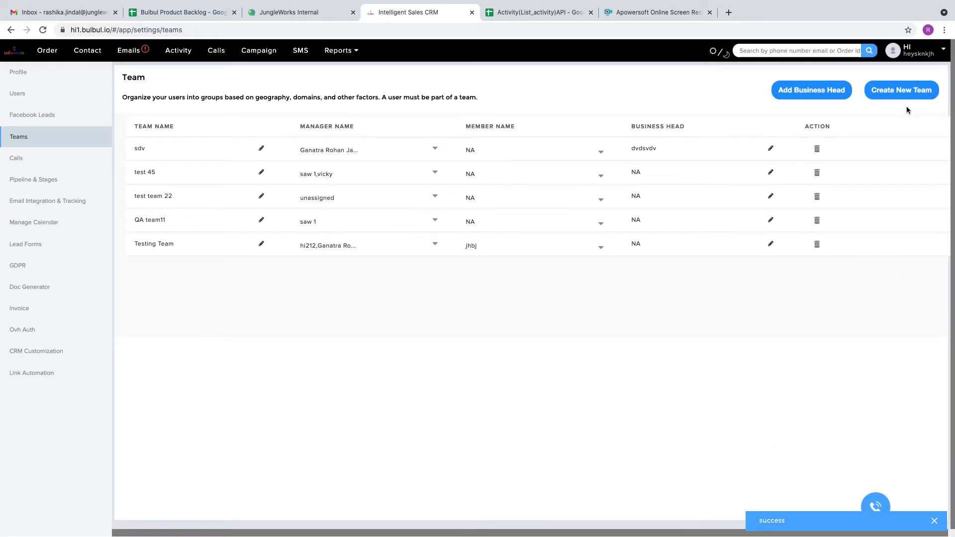
Start a new team named aashi and assign the only available business head to it.
click(901, 93)
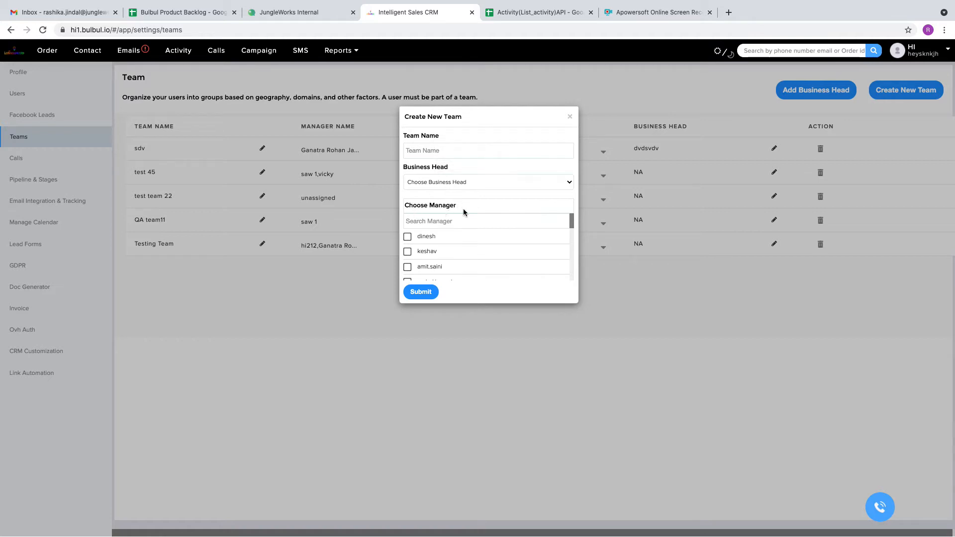
click(475, 147)
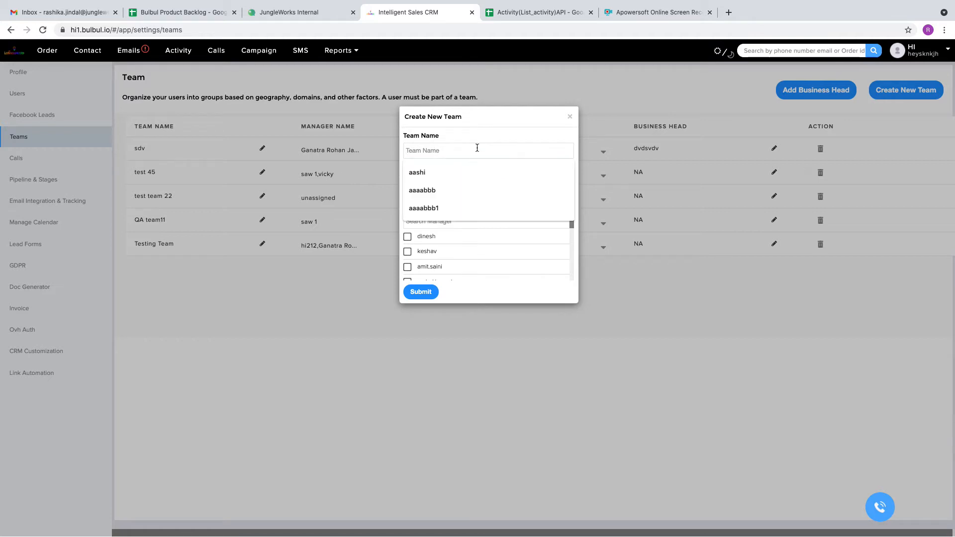
click(475, 171)
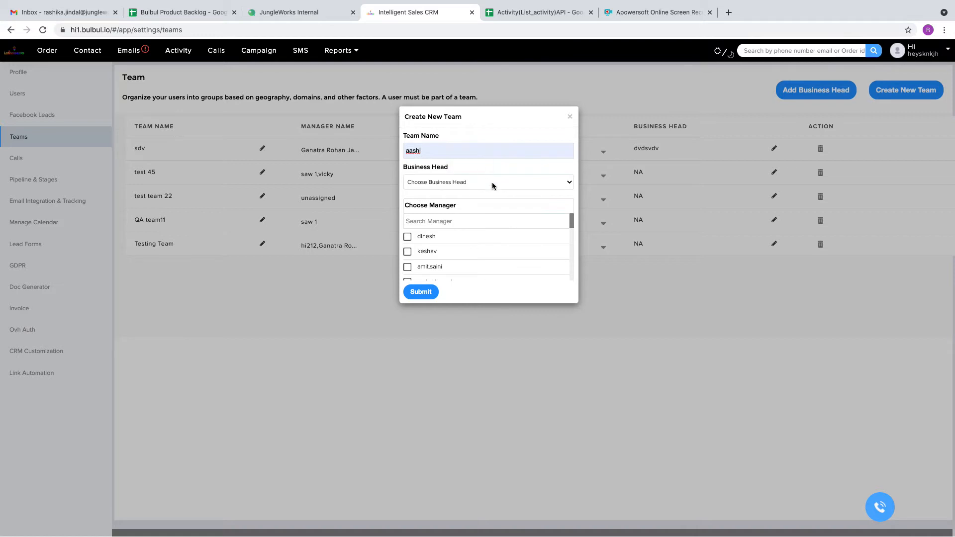
click(491, 182)
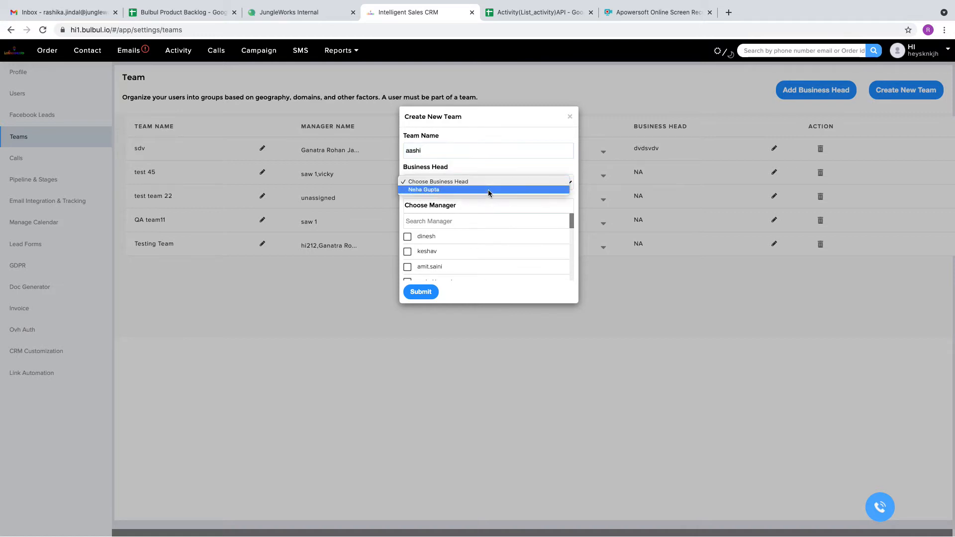
click(487, 189)
Choose the two managers listed directly below Ng Host for the new team and submit it.
scroll(490, 249, down, 5)
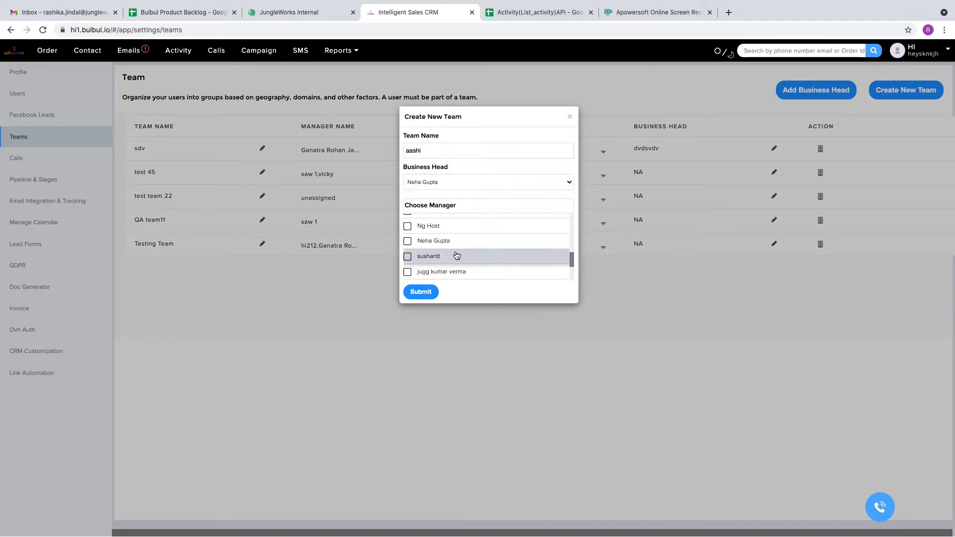
click(460, 256)
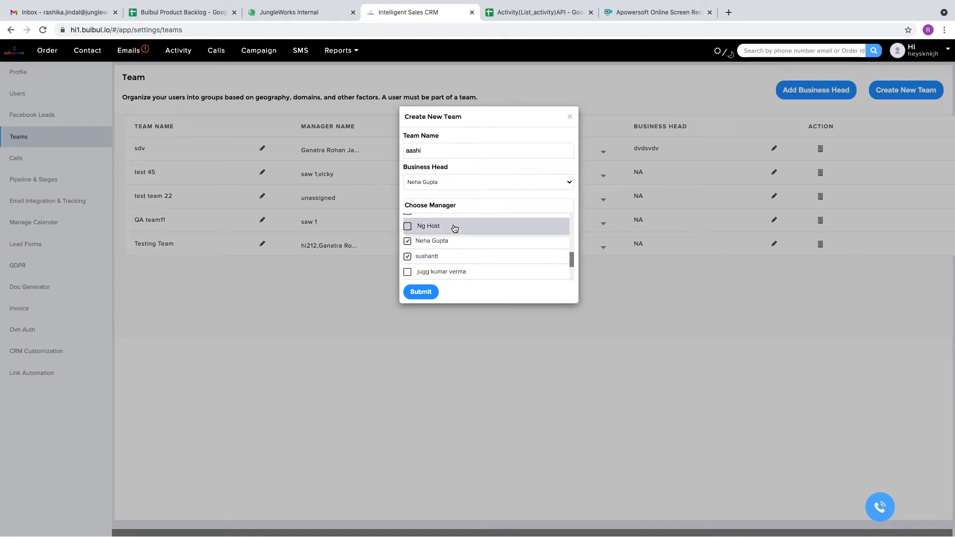
click(461, 241)
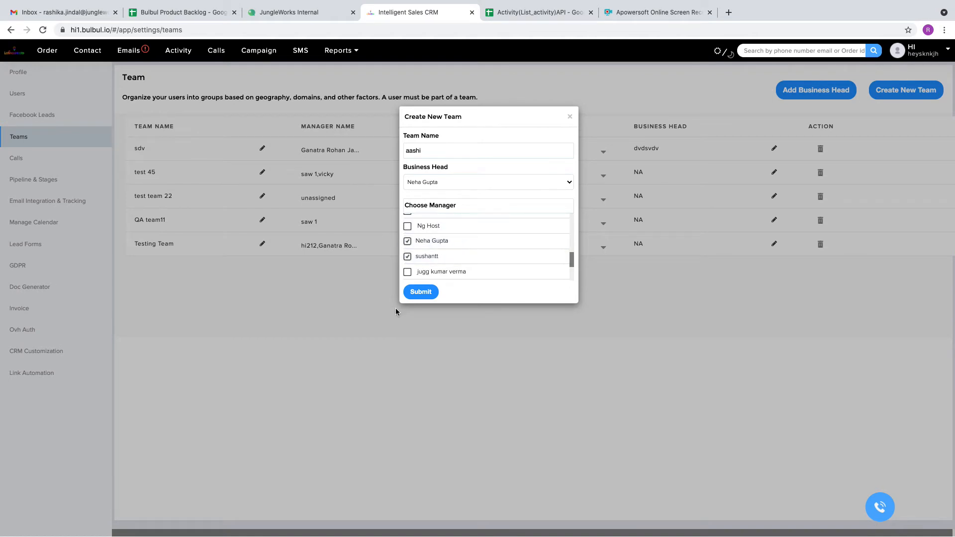
click(420, 293)
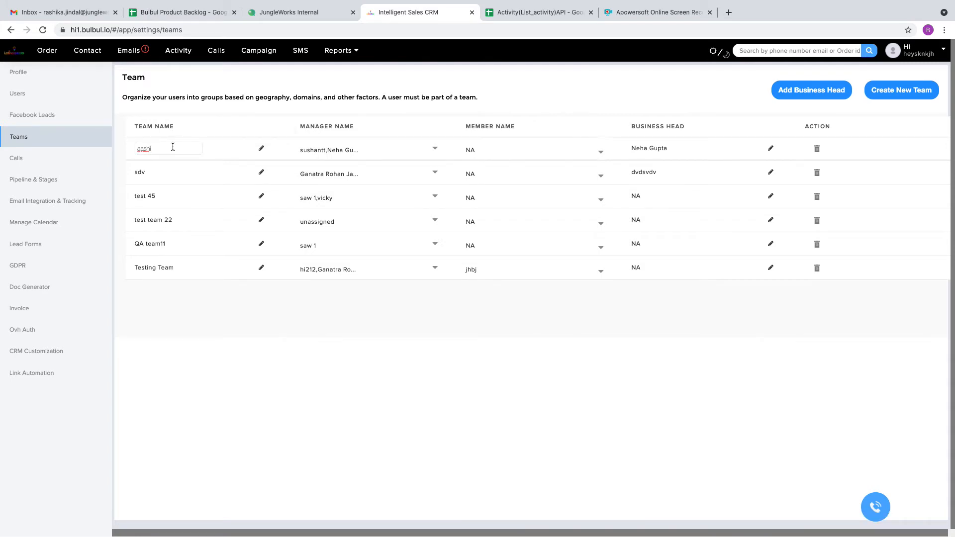
Rename the team aashi as aashika.
text(ka)
key(Return)
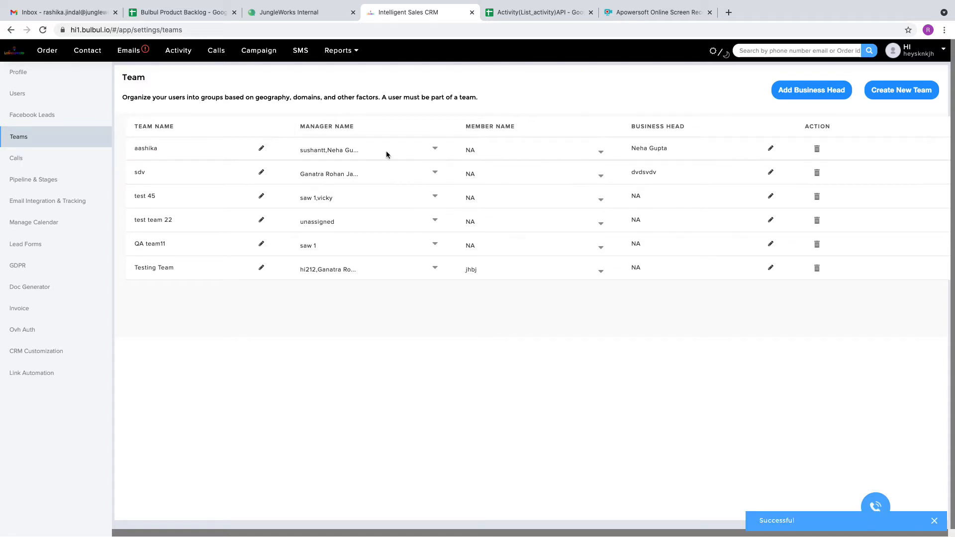
Try to add the first existing manager to team aashika again from the list of new managers.
click(434, 150)
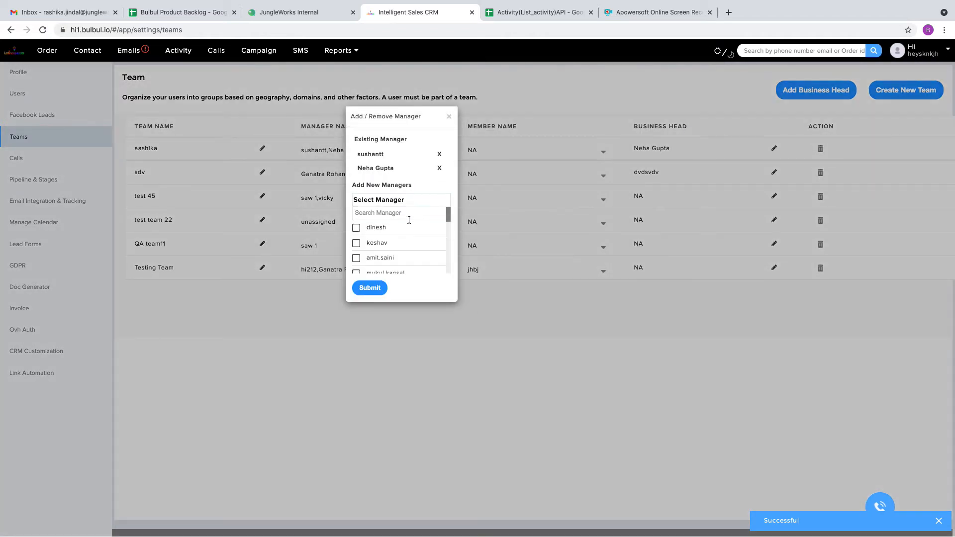
scroll(406, 235, down, 1)
scroll(406, 235, down, 5)
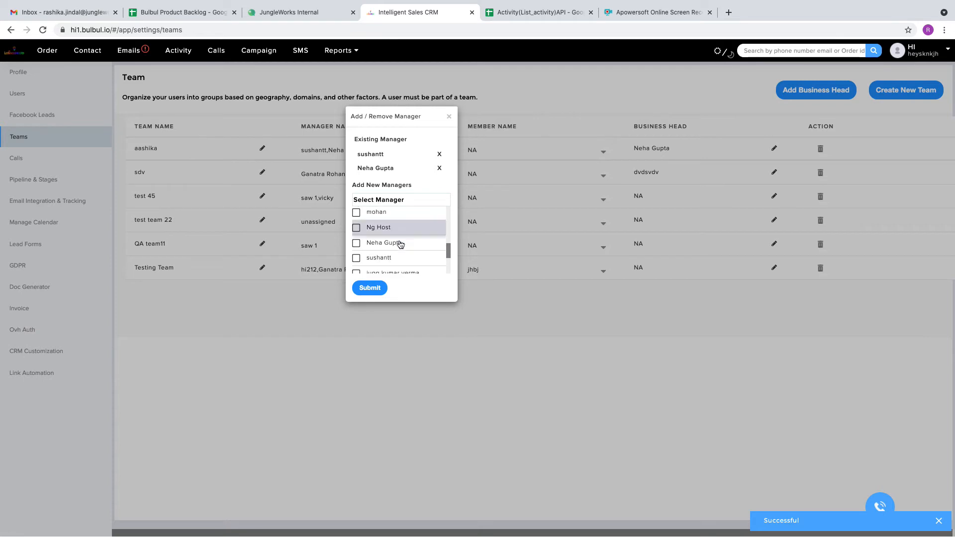
click(390, 257)
click(369, 288)
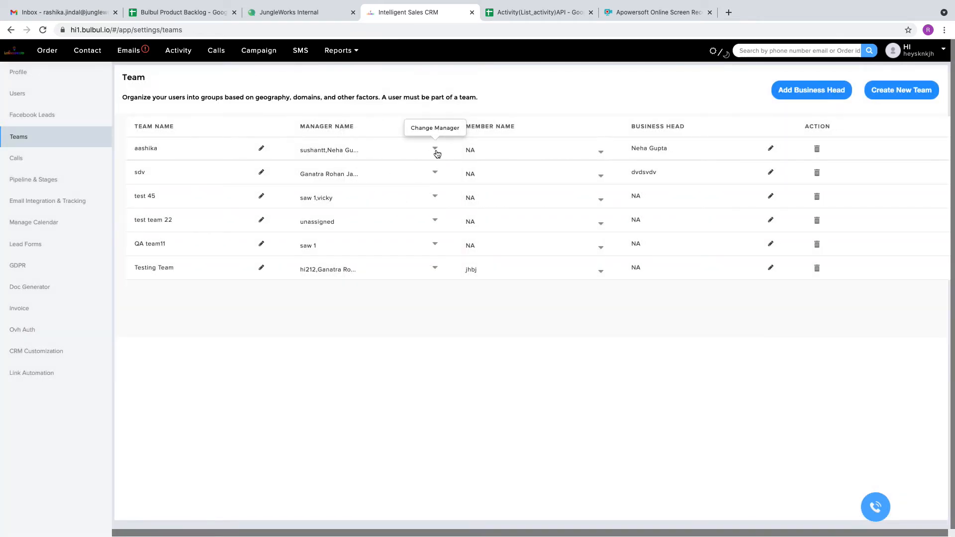
Remove the first existing manager from team aashika and submit the change.
click(436, 149)
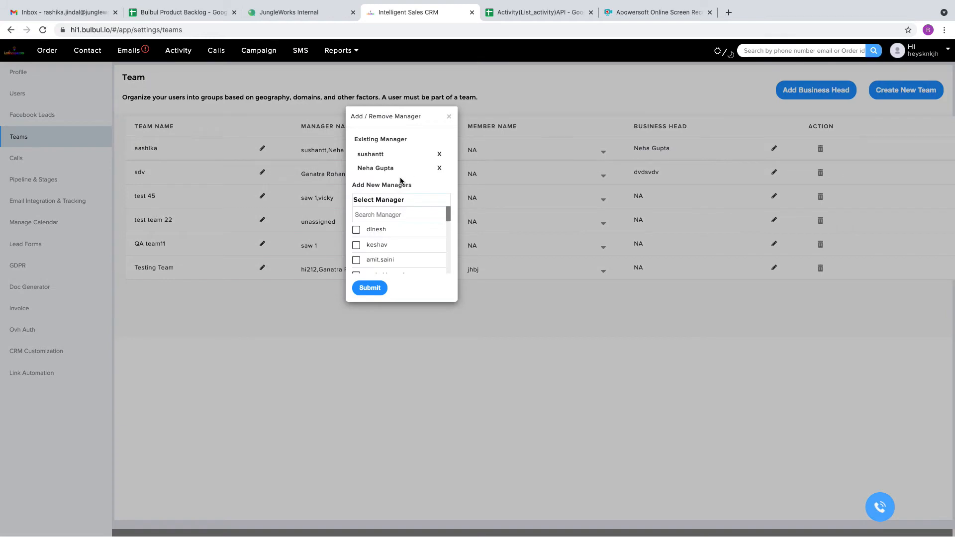
click(438, 154)
click(363, 273)
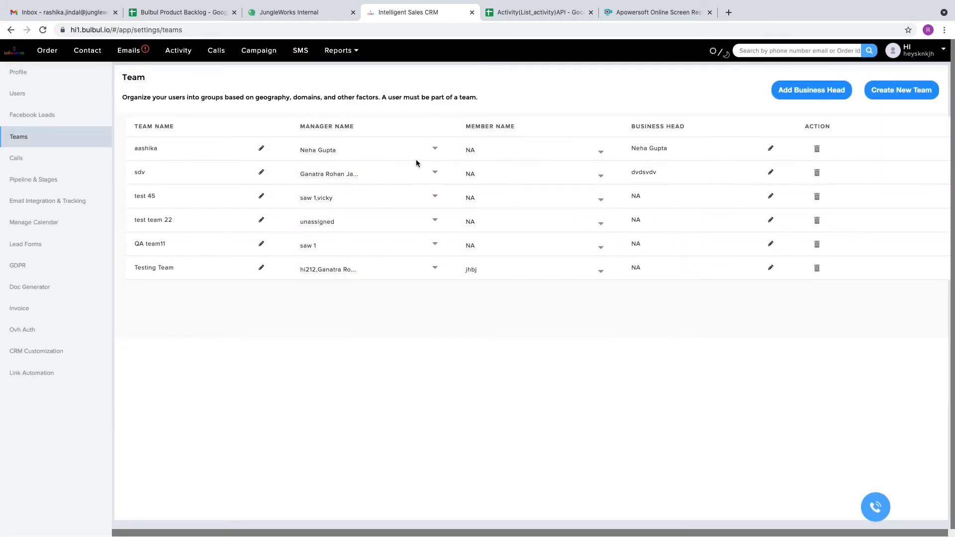
click(438, 151)
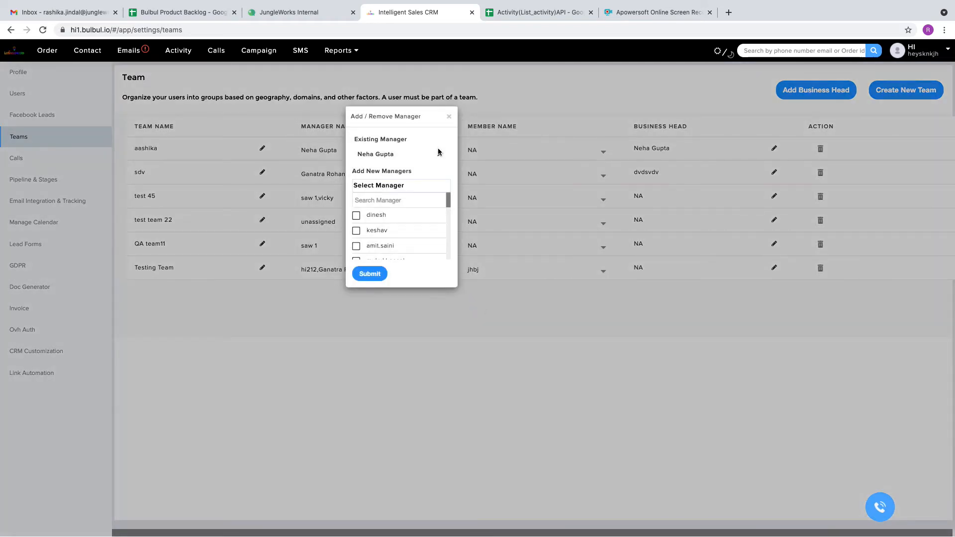
scroll(403, 233, down, 3)
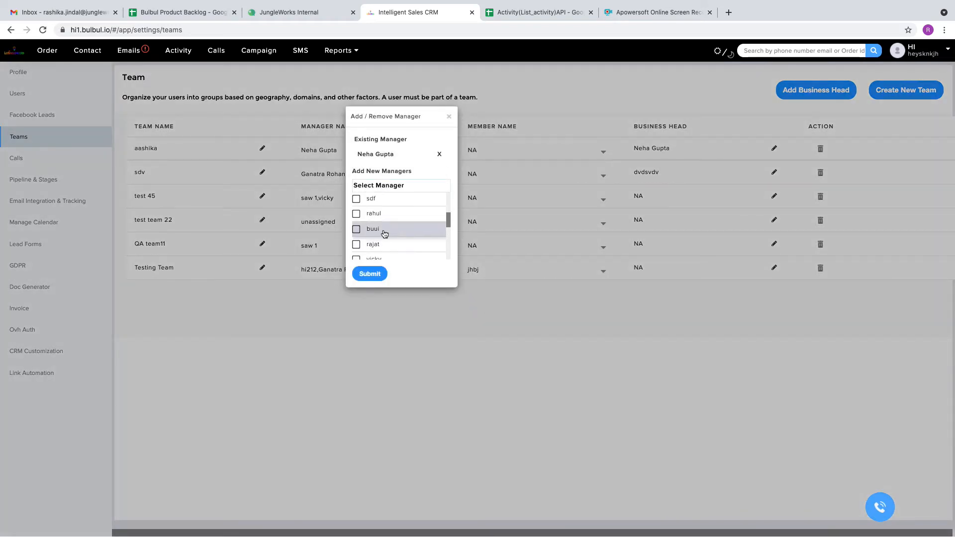
click(559, 151)
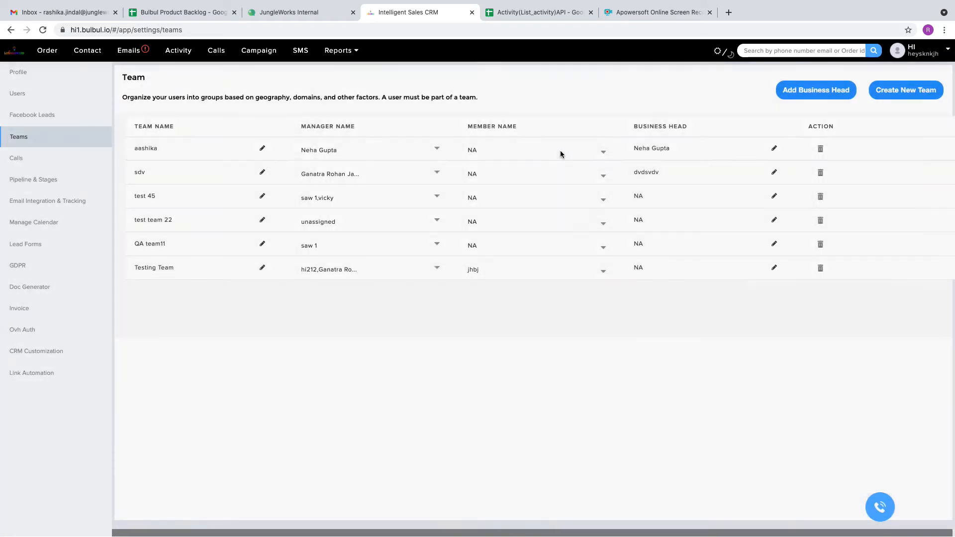
Add a member to team aashika by searching for "n" and choosing the second suggested name.
click(601, 155)
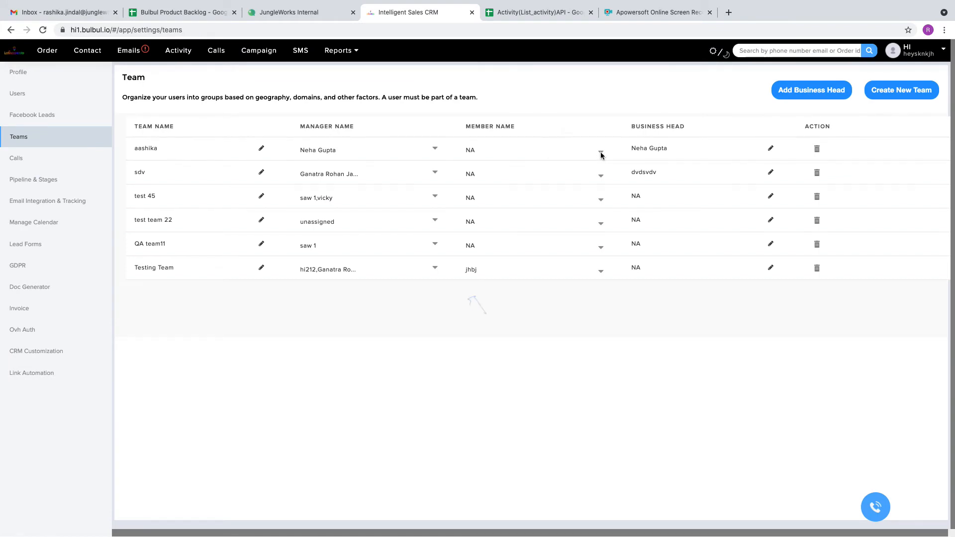
click(470, 146)
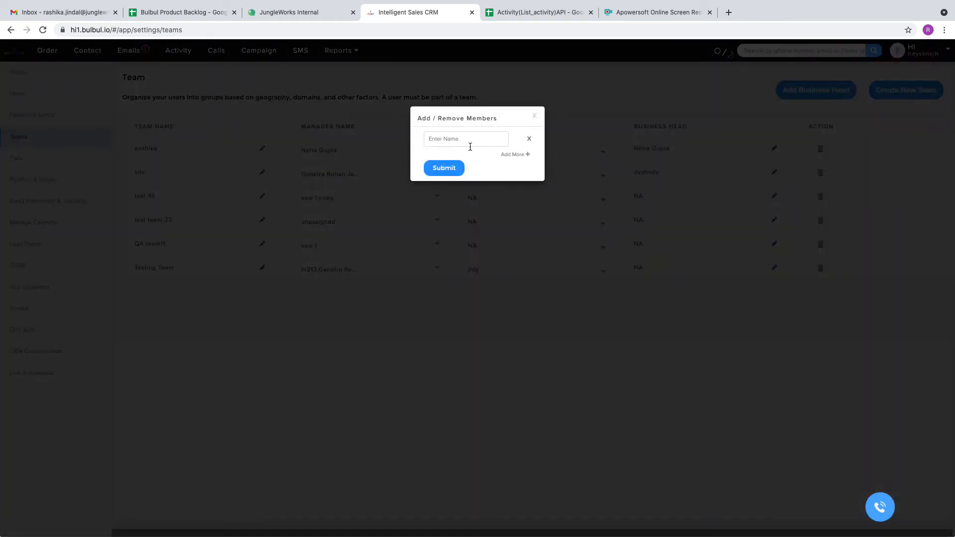
click(470, 145)
text(n)
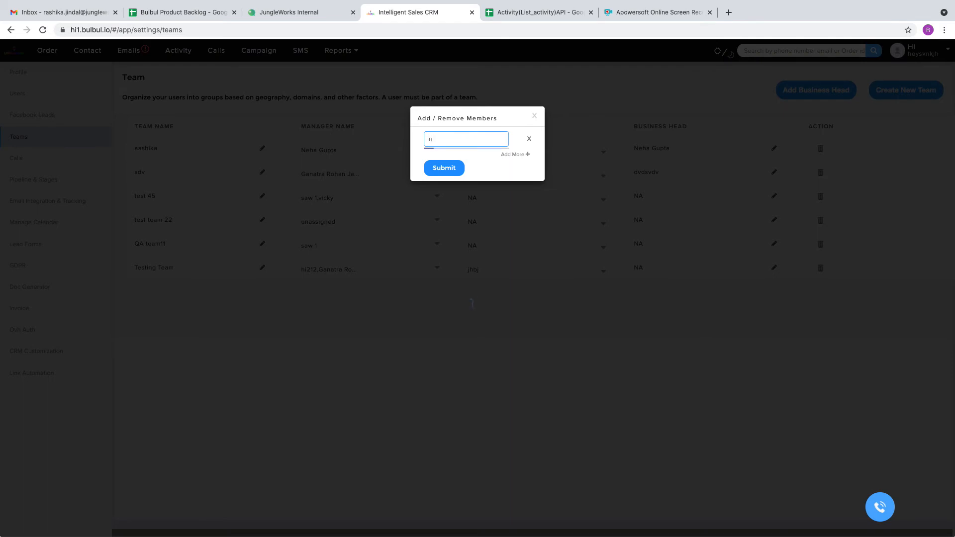
key(Down)
key(Down)
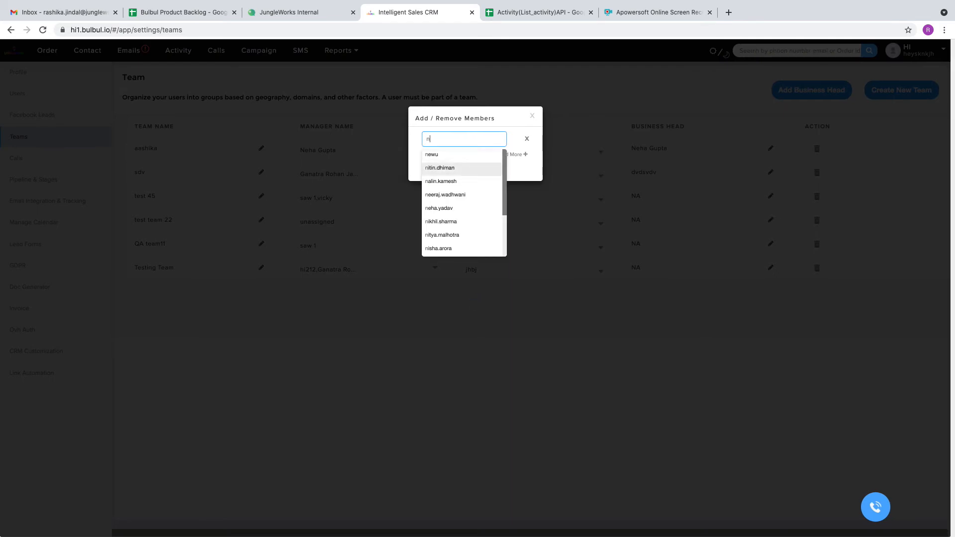
key(Return)
click(454, 168)
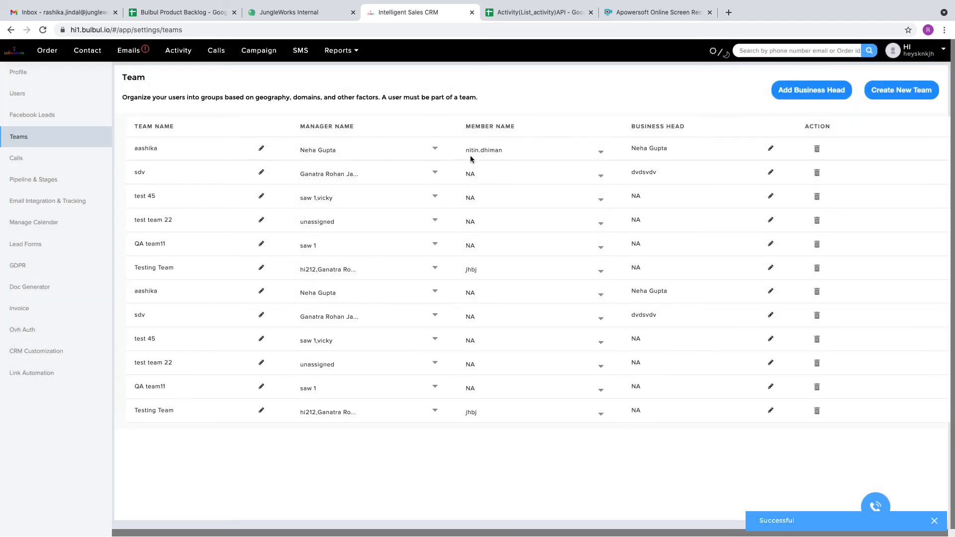
Add a second member to team aashika by searching for "n" and choosing the seventh suggested name, and submit the change.
click(601, 151)
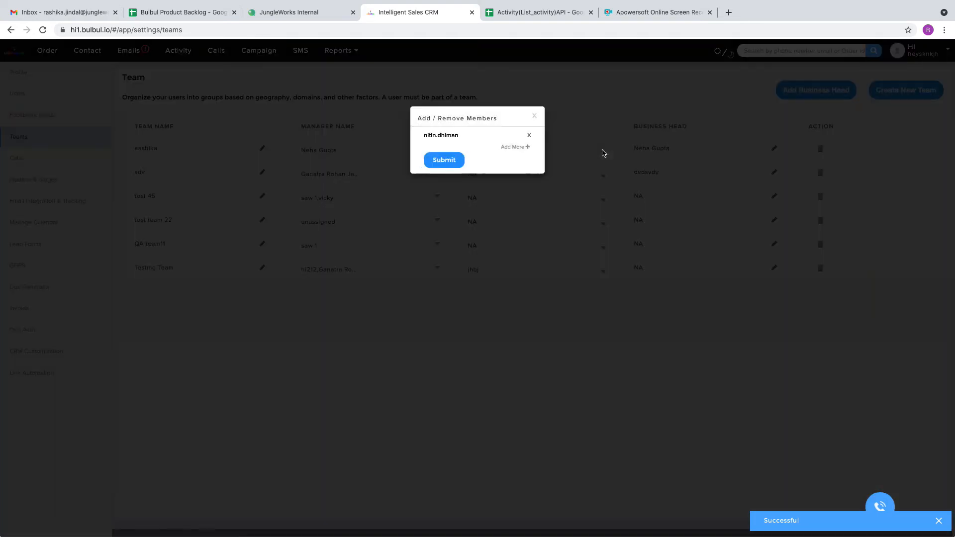
click(516, 147)
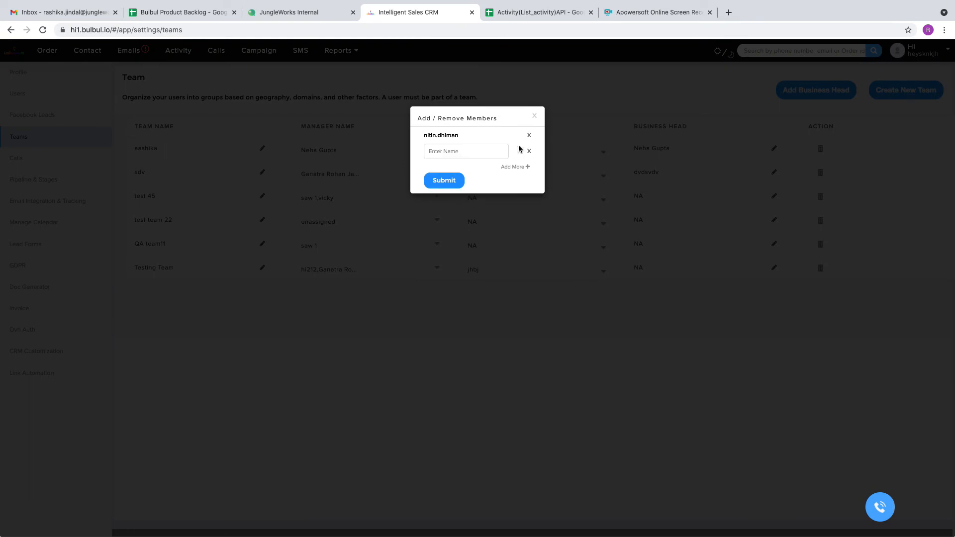
click(442, 151)
text(n)
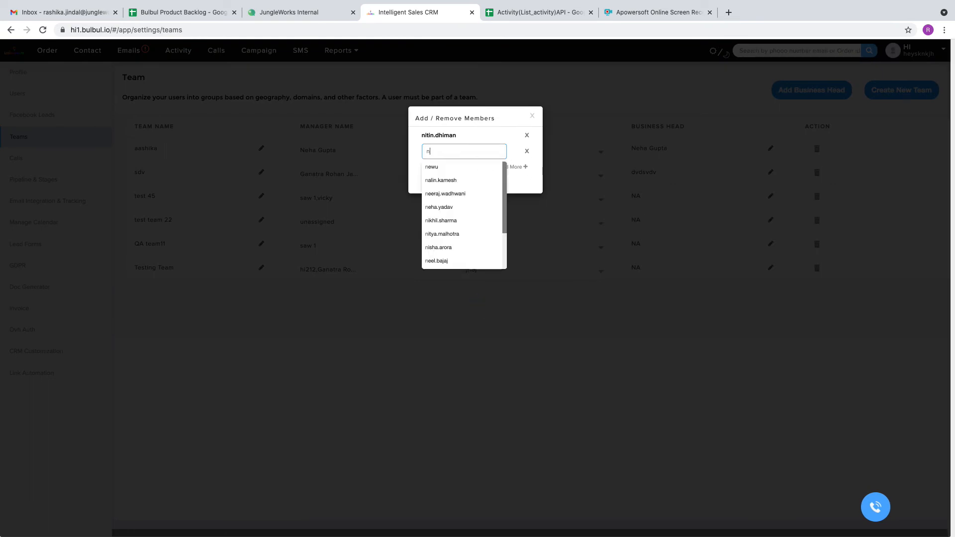
key(Down)
key(Down)
key(Down)
key(Down)
key(Down)
key(Down)
key(Down)
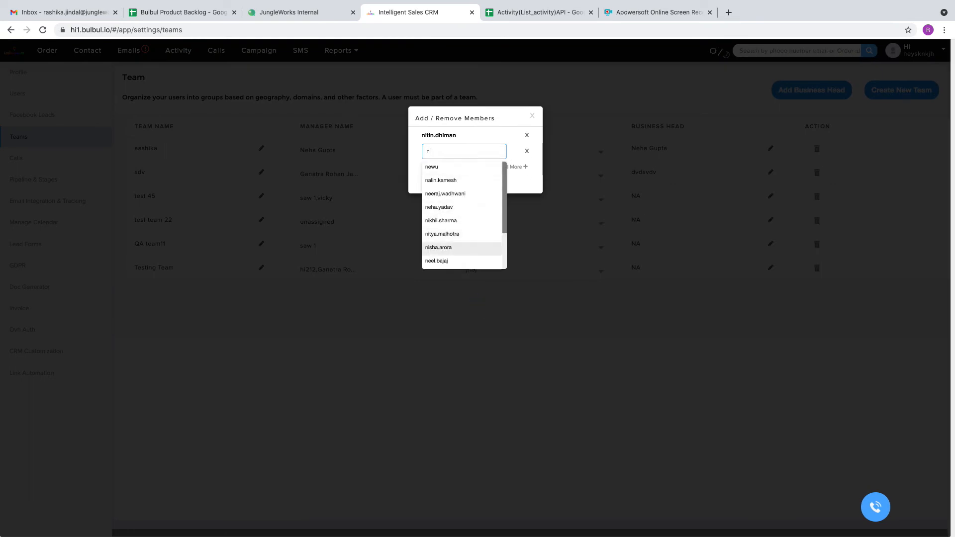
key(Up)
key(Down)
key(Return)
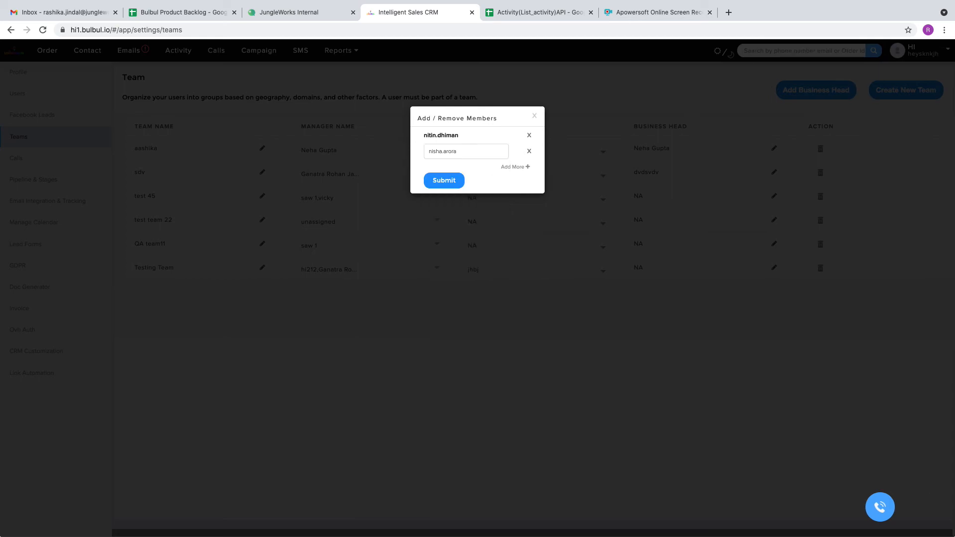
click(443, 182)
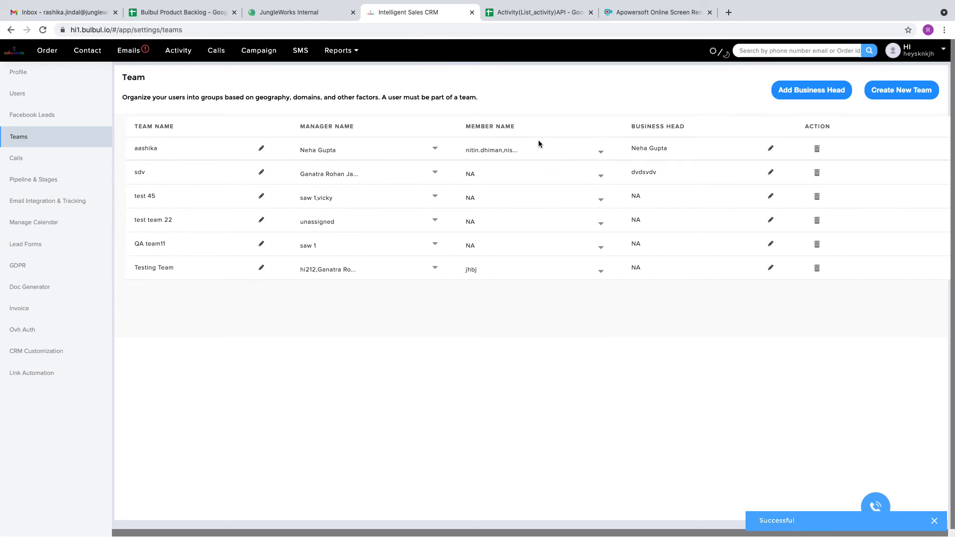
Remove the first listed member from team aashika and submit the change.
click(601, 151)
click(529, 135)
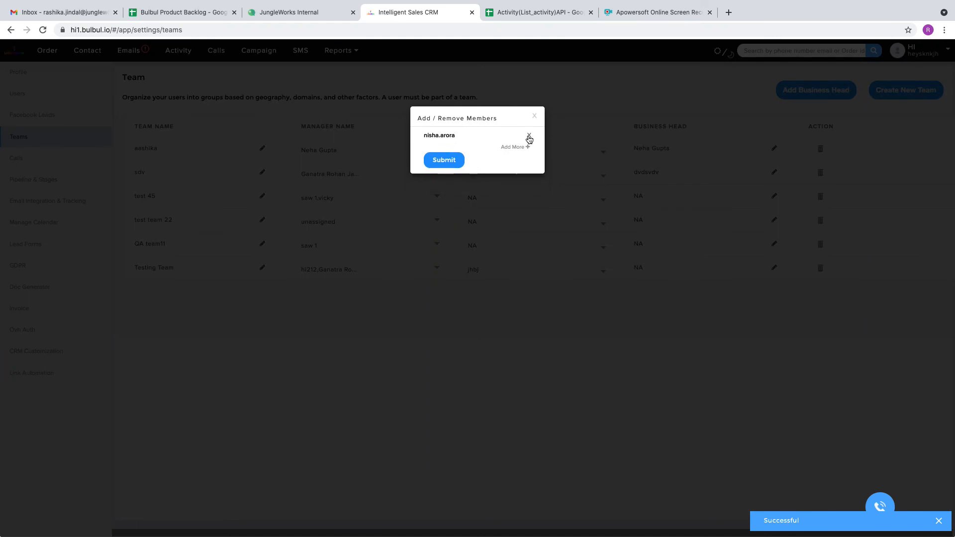
click(433, 161)
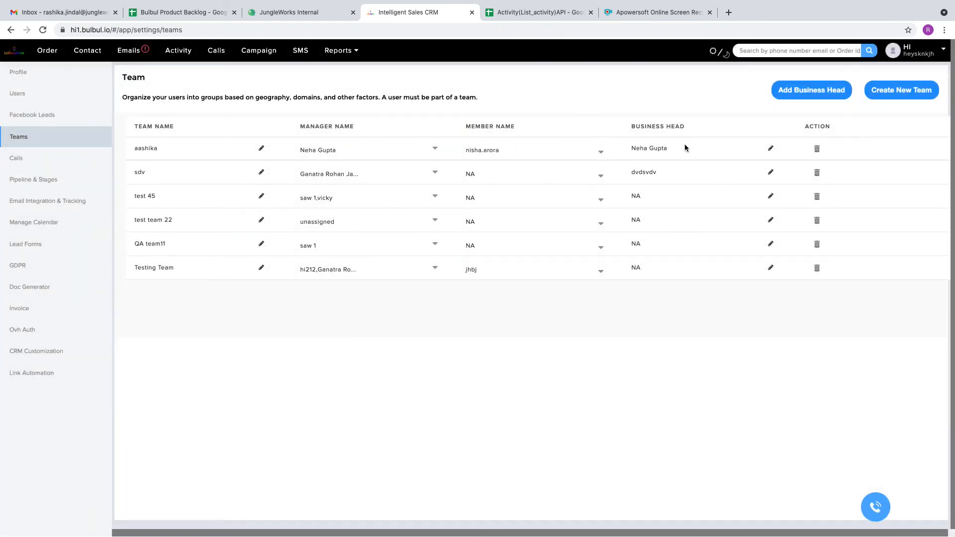
Try to clear the business head assigned to team aashika.
click(771, 149)
key(BackSpace)
key(BackSpace)
key(BackSpace)
key(BackSpace)
key(BackSpace)
key(BackSpace)
key(BackSpace)
key(BackSpace)
key(BackSpace)
key(BackSpace)
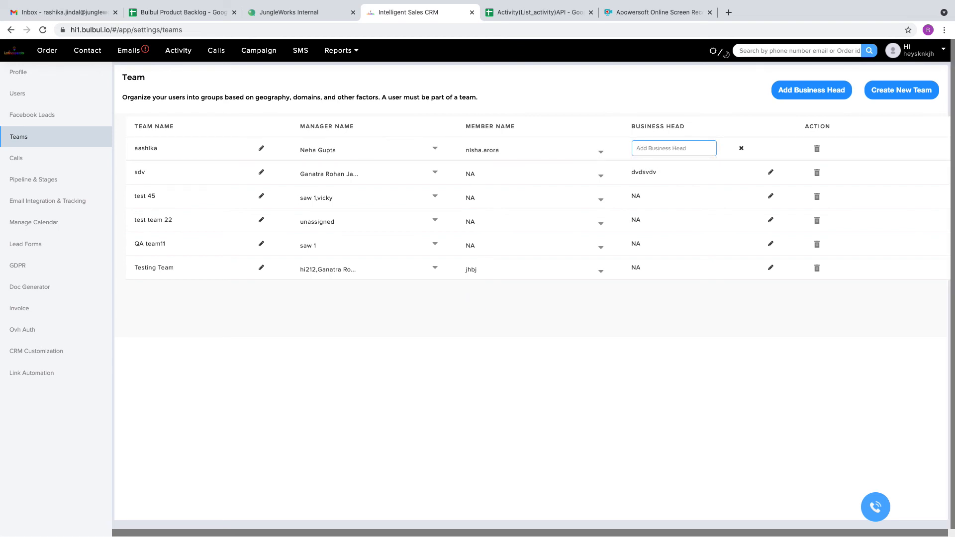
click(741, 148)
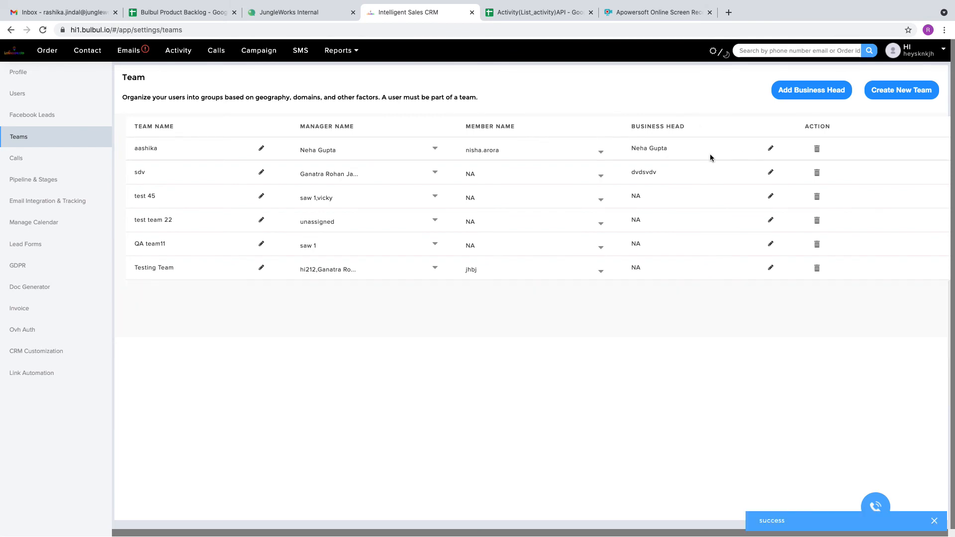
Assign team aashika's manager as its business head by searching for the first three letters of the manager's name.
click(771, 149)
click(667, 148)
text(neh)
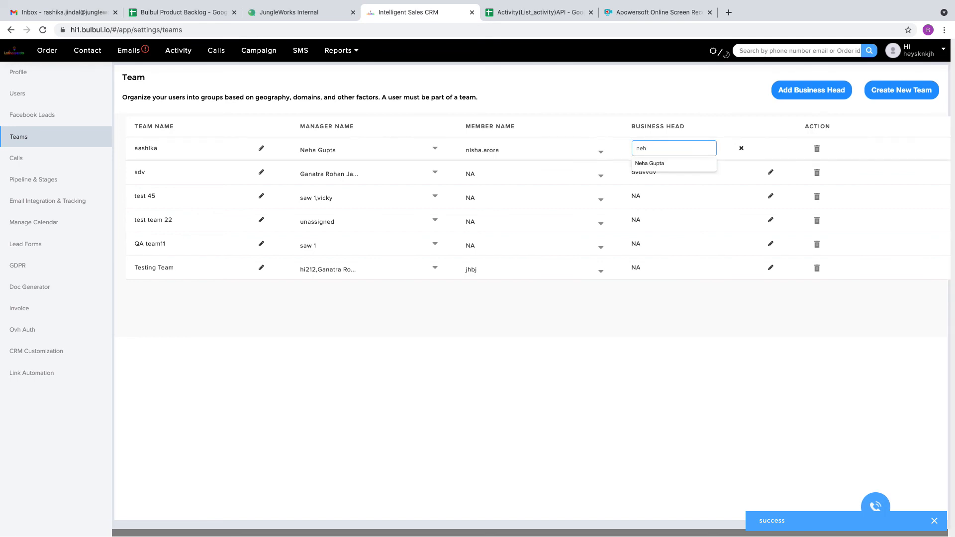
click(662, 165)
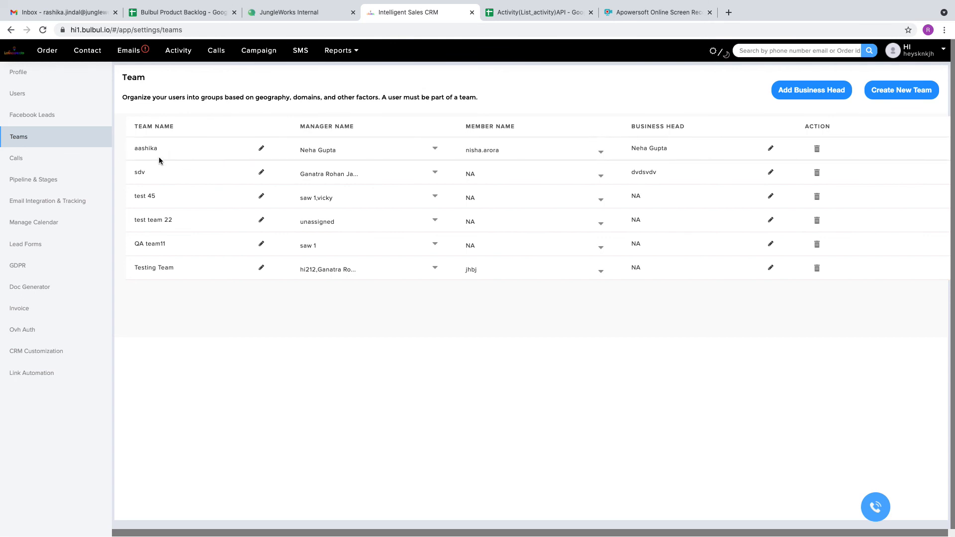
Delete the team aashika from the team list and confirm the deletion.
click(816, 150)
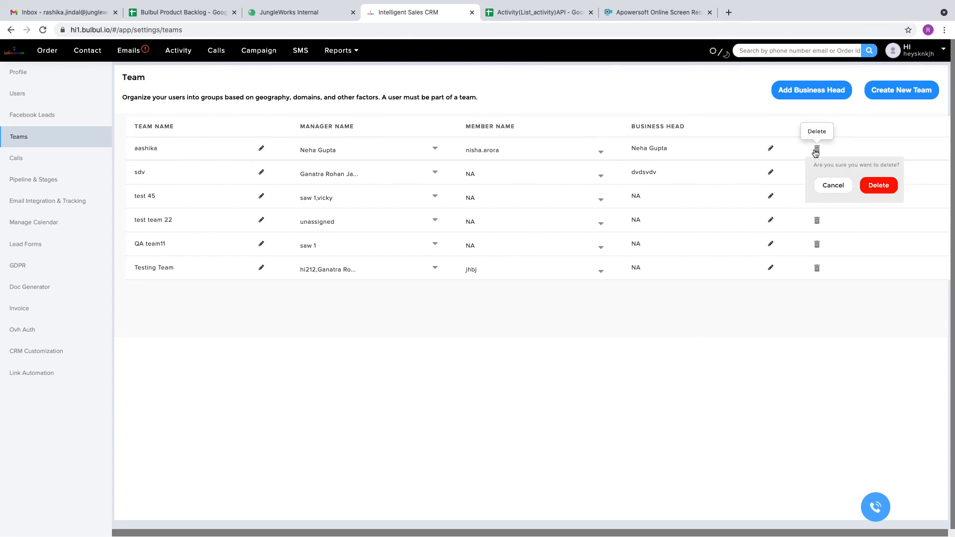
click(879, 185)
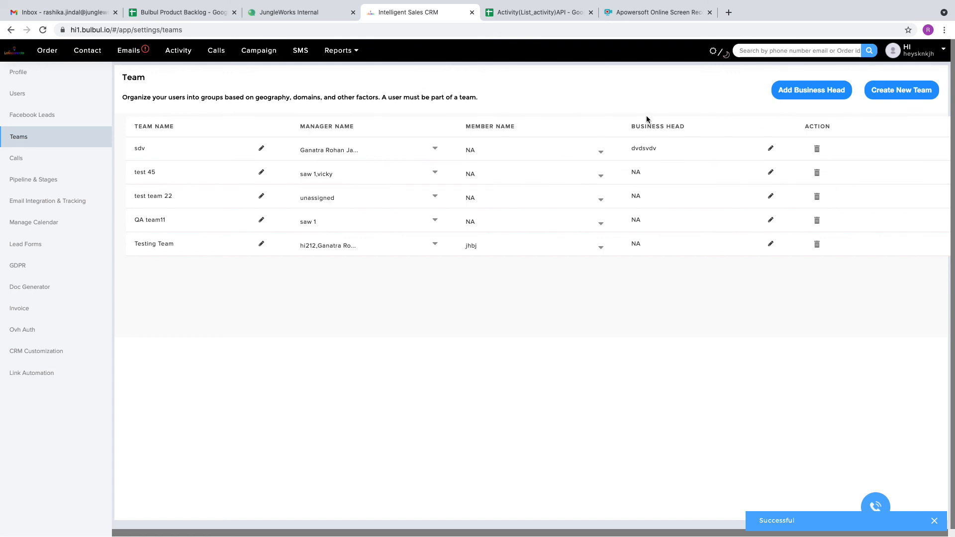
mouse_move(20, 3)
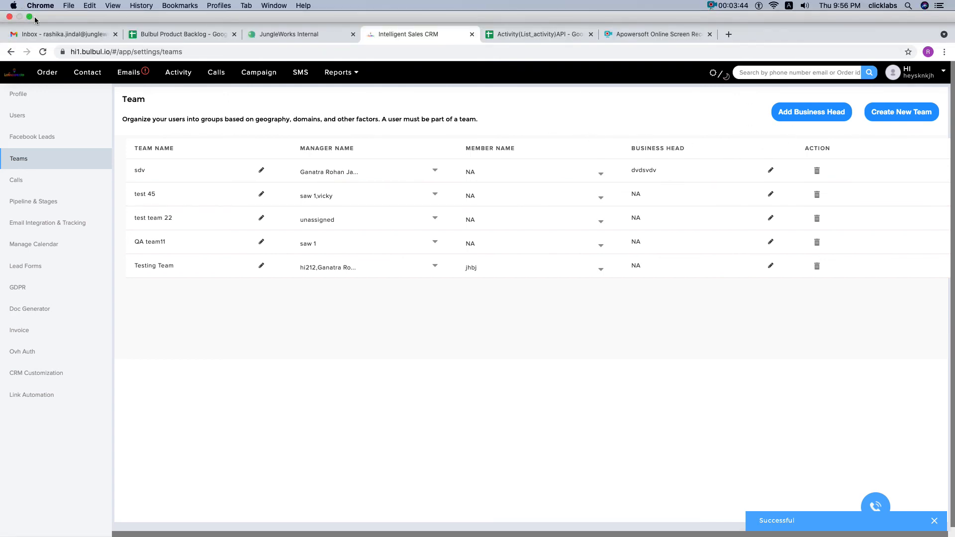
click(30, 17)
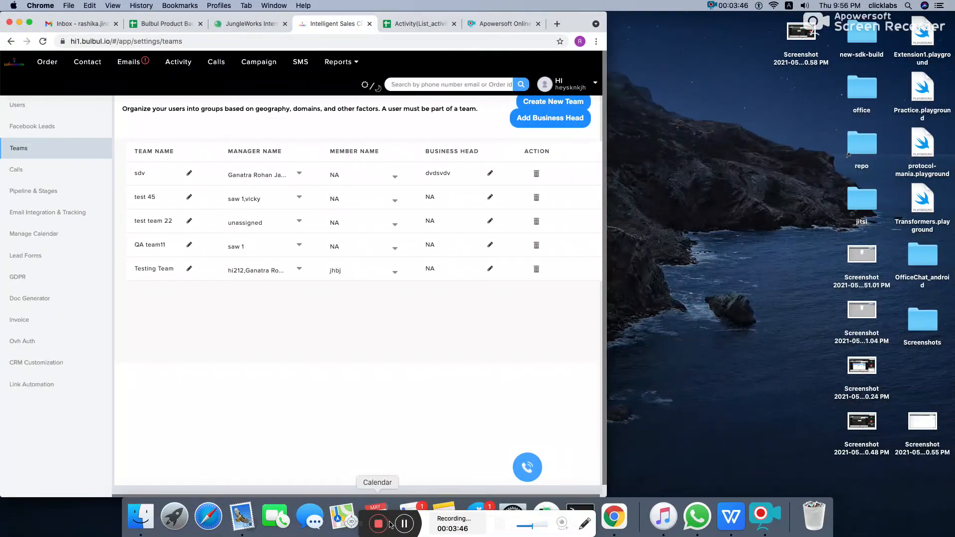